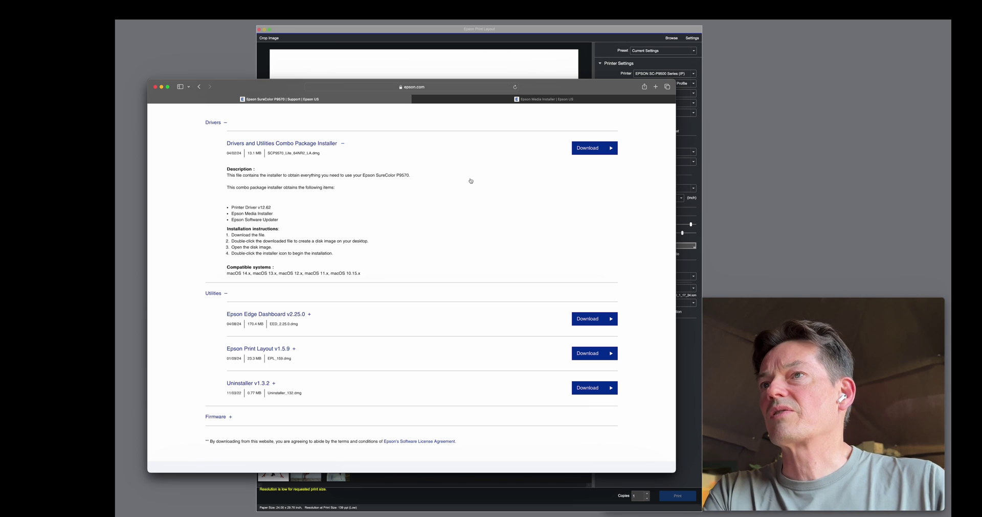
Review the Epson Media Installer help page and the SureColor P9570 driver and utility downloads on the Epson support site
{"action": "scroll", "coordinate": [469, 182], "scroll_direction": "up", "scroll_amount": 8}
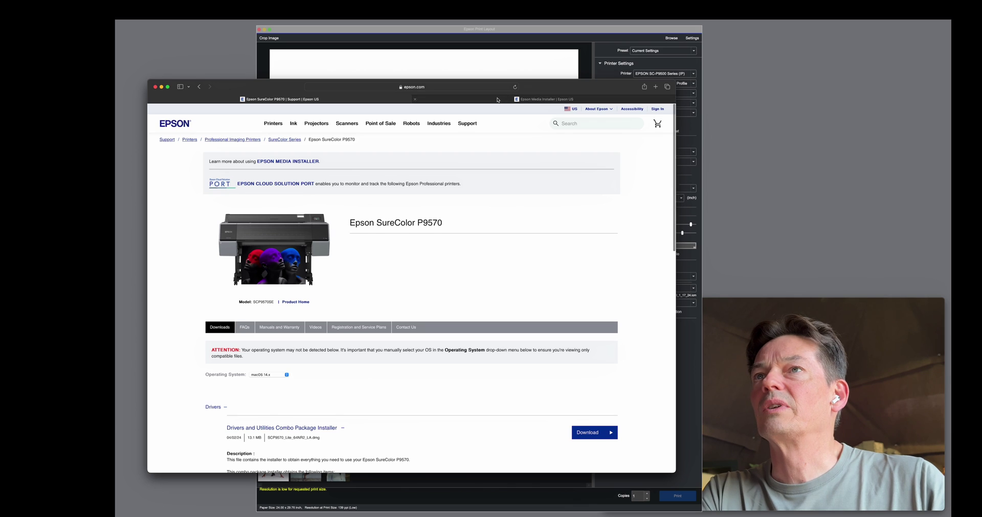
{"action": "left_click", "coordinate": [497, 99]}
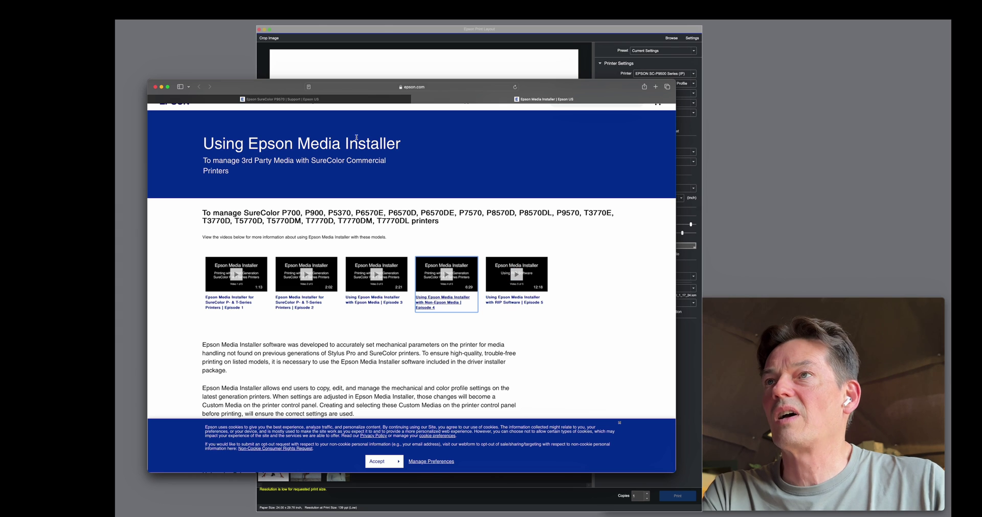
{"action": "left_click", "coordinate": [338, 100]}
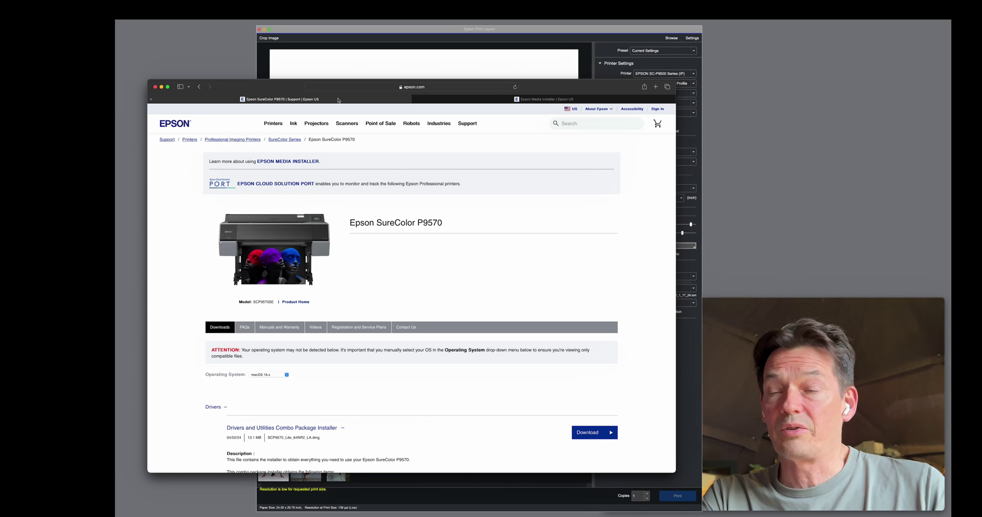
{"action": "scroll", "coordinate": [409, 379], "scroll_direction": "down", "scroll_amount": 5}
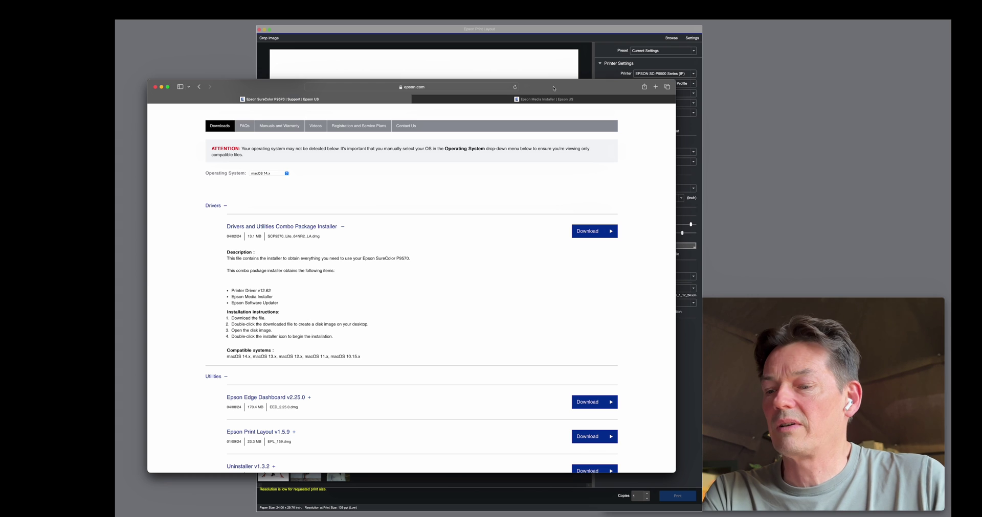
Move the browser aside, switch to Epson Media Installer and review the media list for the EPSON SC-P9500 Series printer
{"action": "left_click_drag", "start_coordinate": [552, 88], "coordinate": [530, 261]}
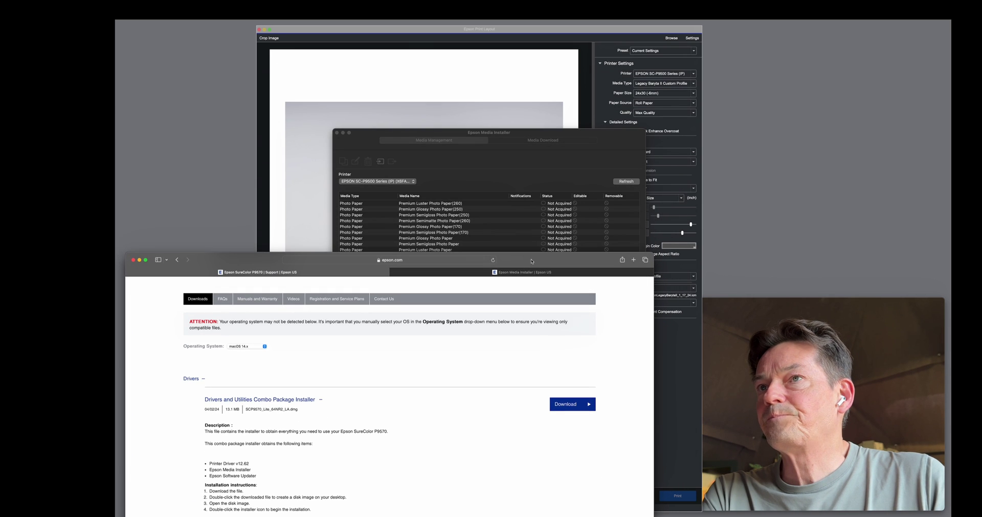
{"action": "left_click", "coordinate": [567, 133]}
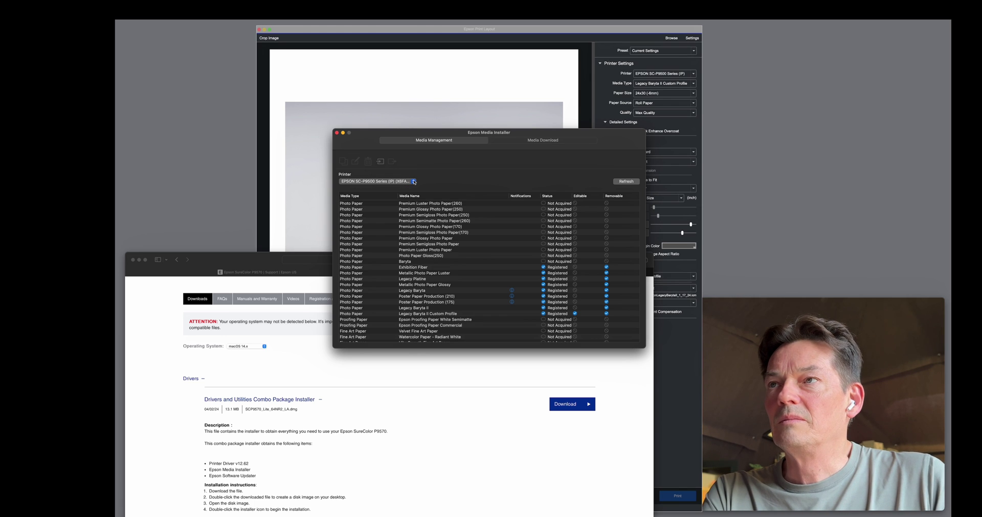
{"action": "scroll", "coordinate": [394, 271], "scroll_direction": "down", "scroll_amount": 5}
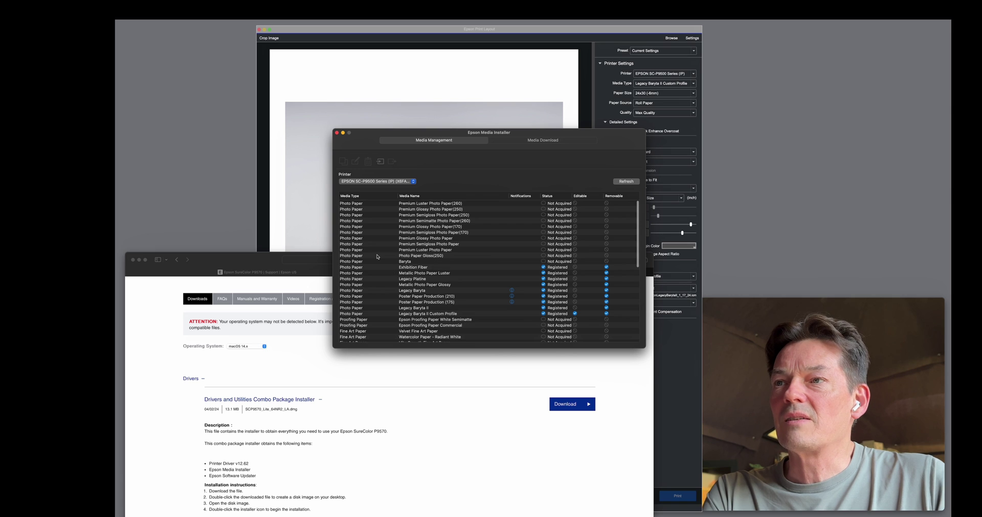
{"action": "scroll", "coordinate": [377, 256], "scroll_direction": "up", "scroll_amount": 4}
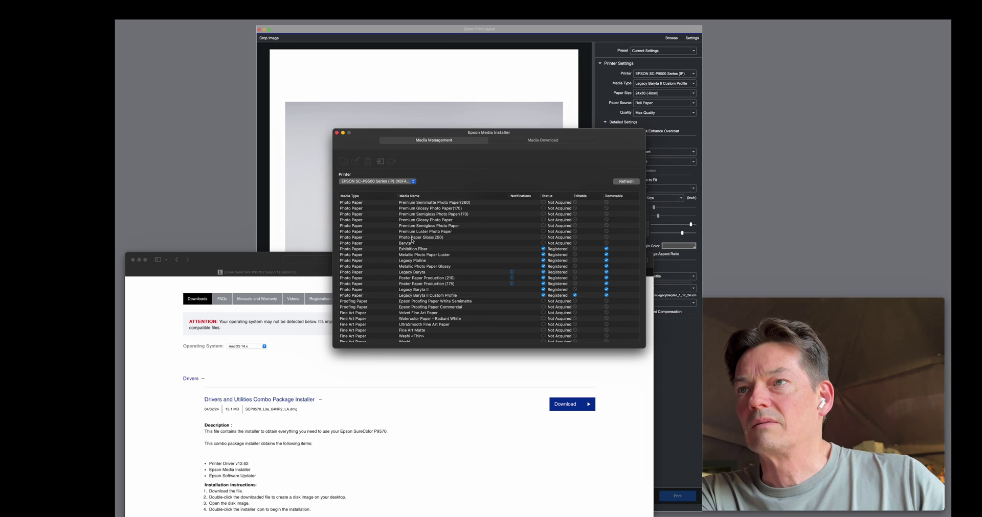
{"action": "scroll", "coordinate": [412, 257], "scroll_direction": "up", "scroll_amount": 2}
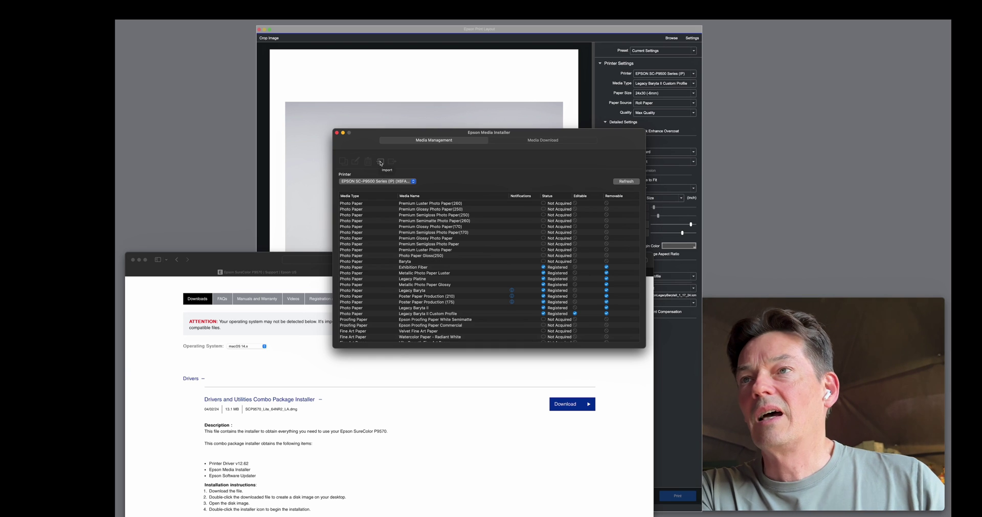
{"action": "scroll", "coordinate": [447, 274], "scroll_direction": "down", "scroll_amount": 1}
{"action": "scroll", "coordinate": [447, 271], "scroll_direction": "down", "scroll_amount": 10}
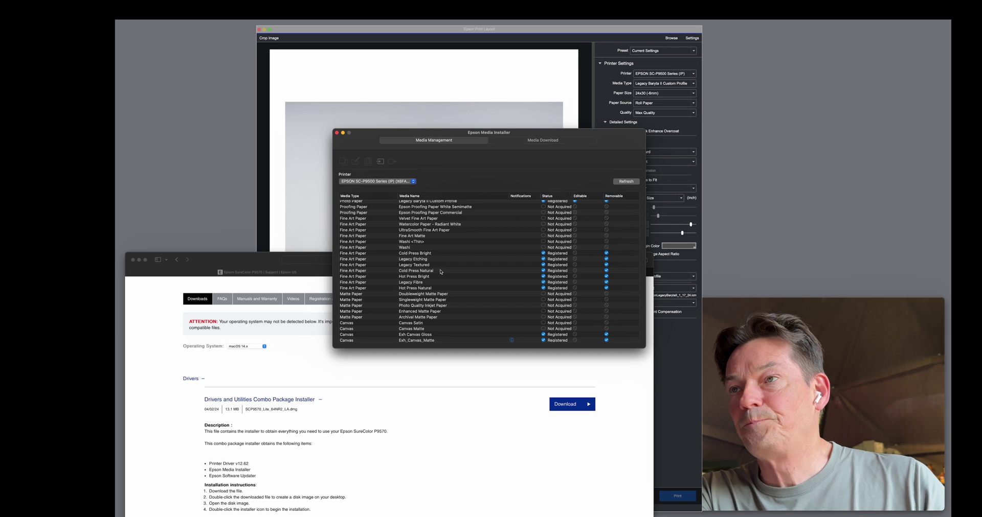
{"action": "scroll", "coordinate": [441, 272], "scroll_direction": "down", "scroll_amount": 5}
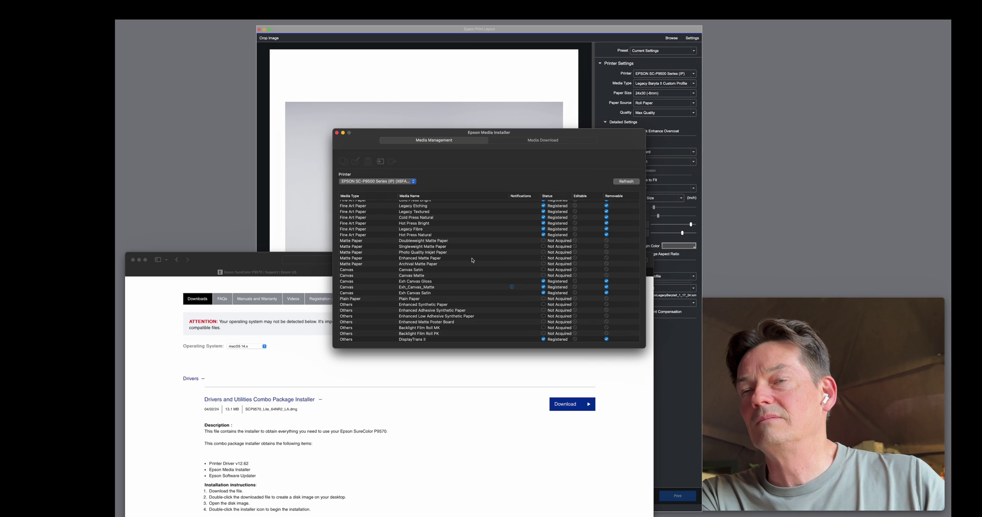
{"action": "scroll", "coordinate": [472, 261], "scroll_direction": "up", "scroll_amount": 8}
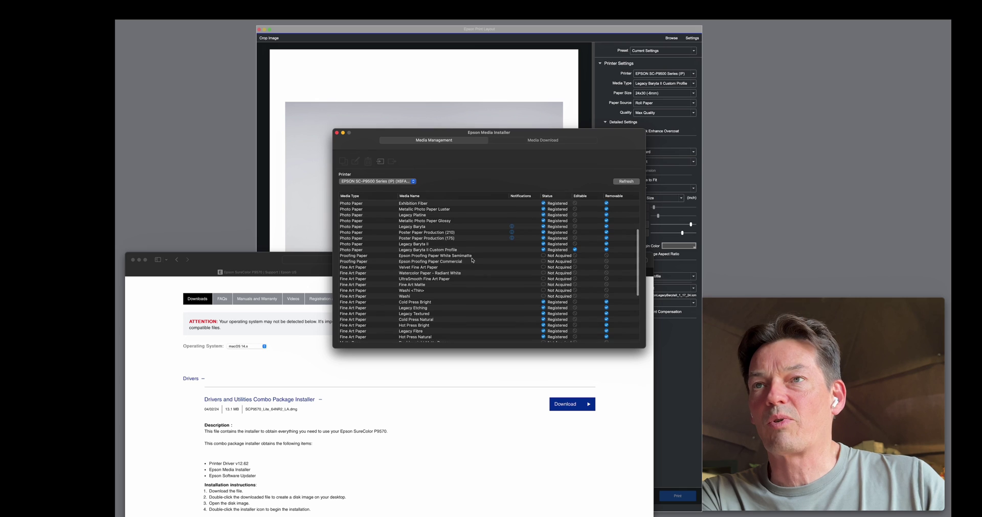
{"action": "scroll", "coordinate": [472, 260], "scroll_direction": "up", "scroll_amount": 5}
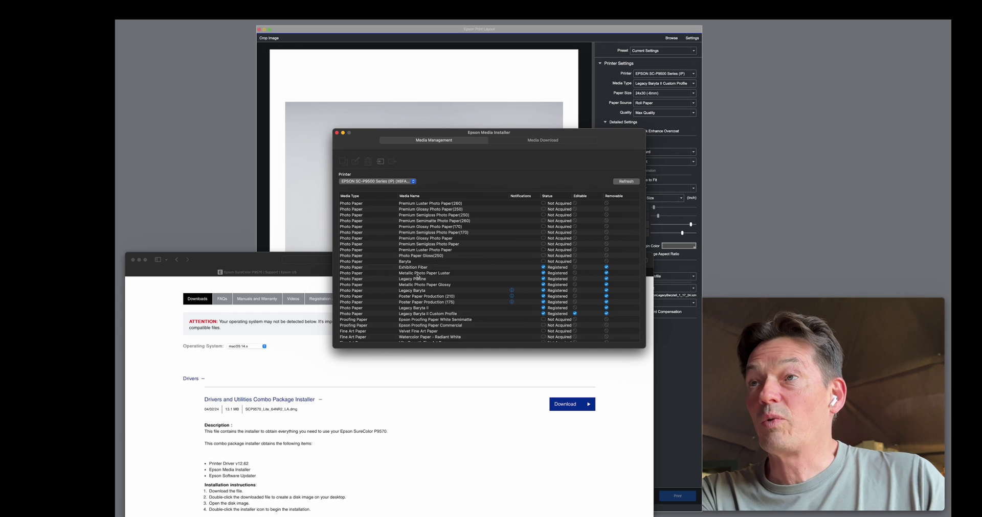
Create an editable copy of the Metallic Photo Paper Luster media settings
{"action": "left_click", "coordinate": [418, 275]}
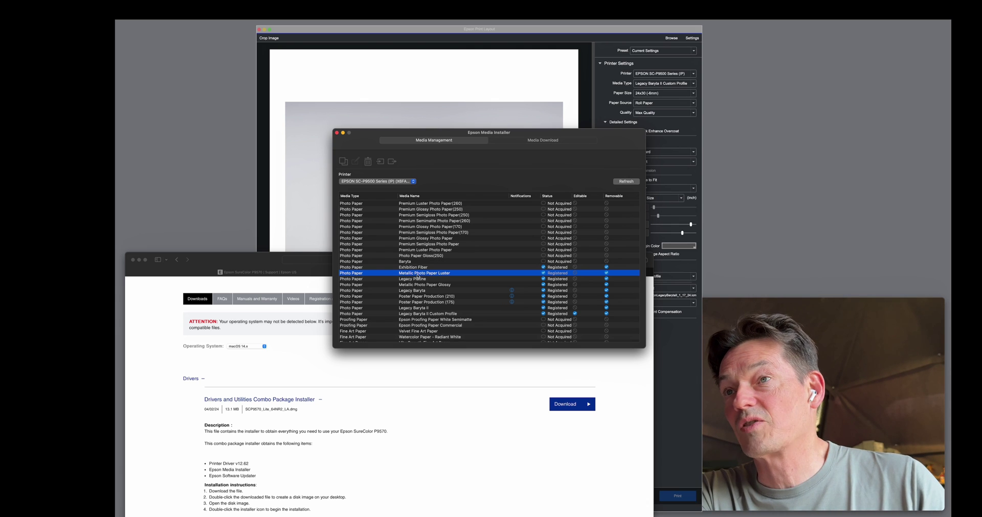
{"action": "left_click", "coordinate": [343, 162]}
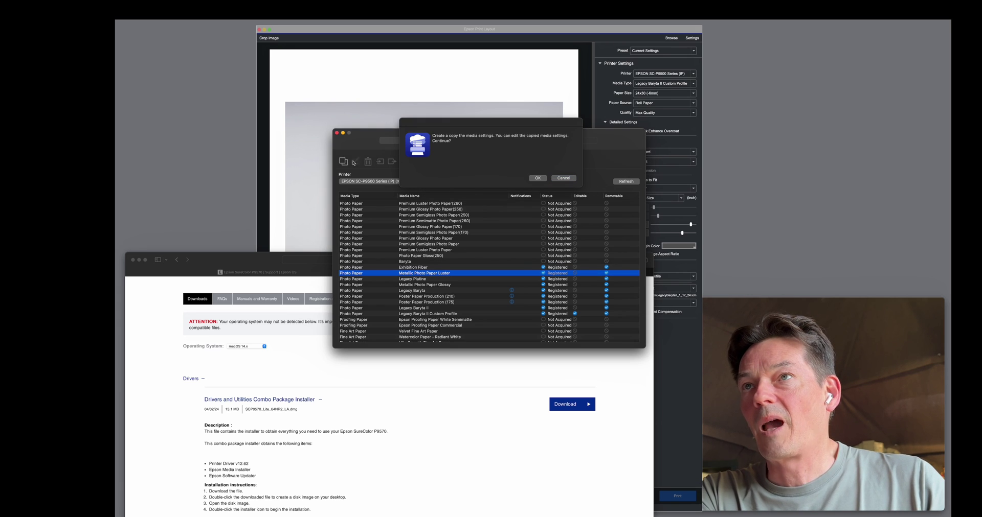
{"action": "left_click", "coordinate": [538, 178]}
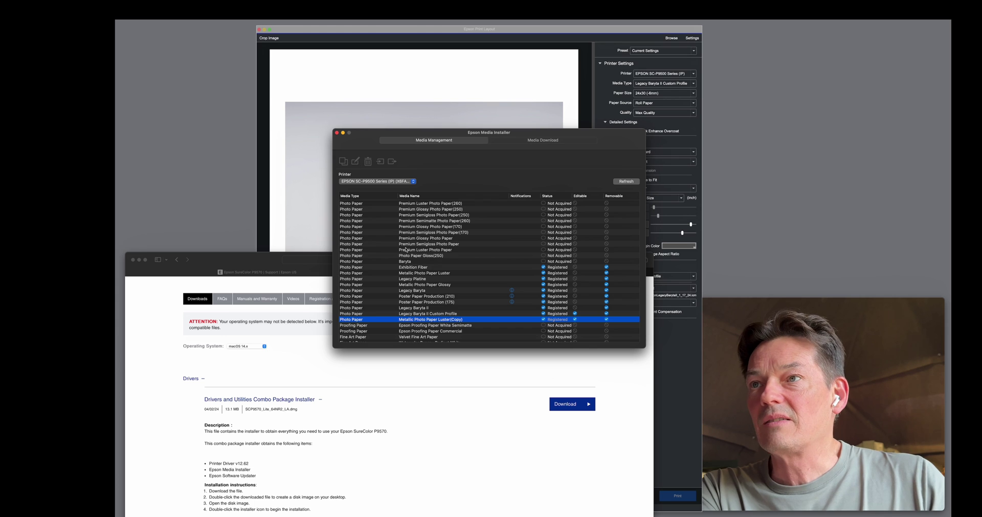
Review the editable settings of the Metallic Photo Paper Luster copy and close them without applying edits to the printer
{"action": "left_click", "coordinate": [418, 274]}
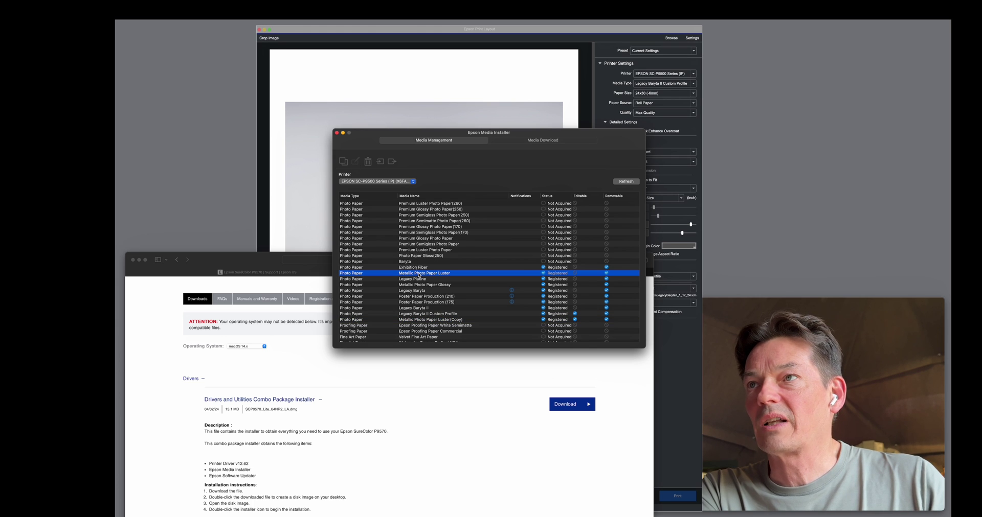
{"action": "left_click", "coordinate": [414, 320]}
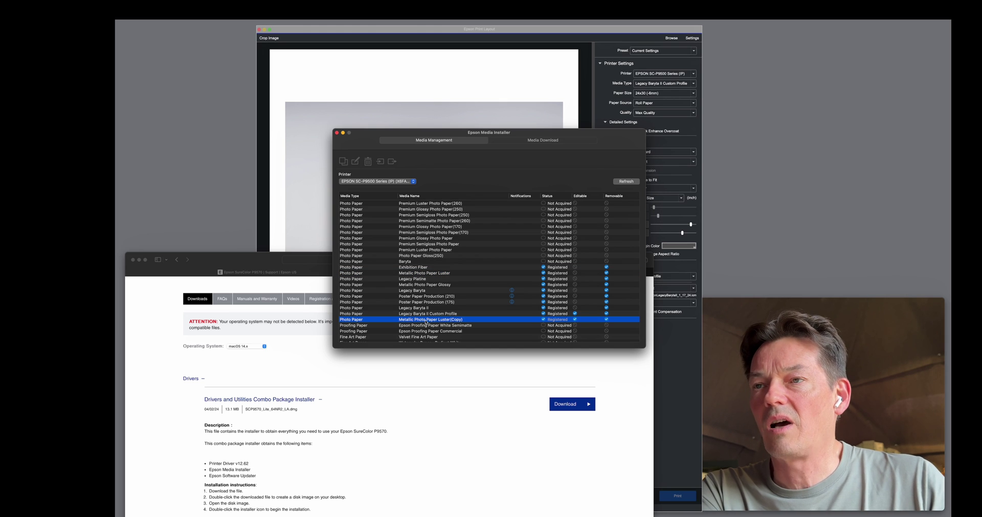
{"action": "left_click", "coordinate": [355, 162]}
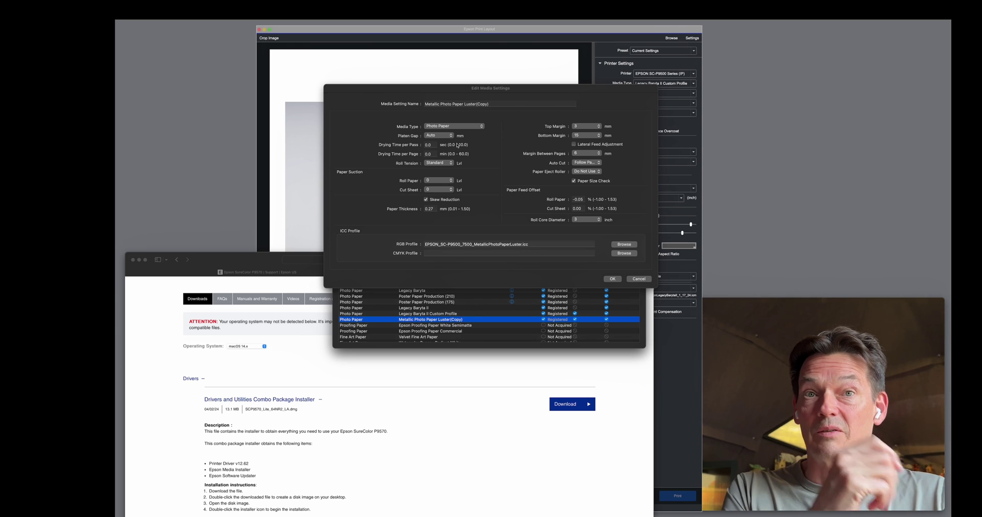
{"action": "left_click", "coordinate": [612, 279]}
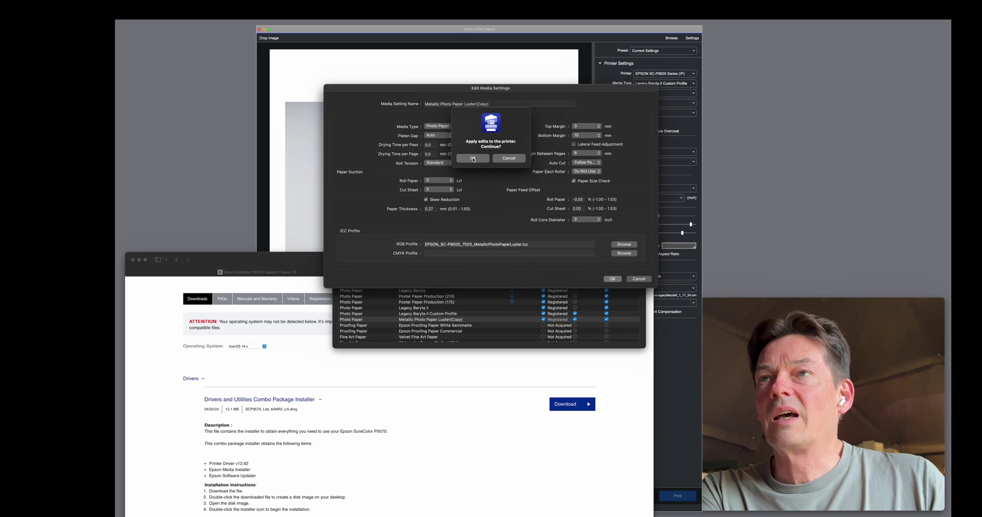
{"action": "left_click", "coordinate": [508, 159]}
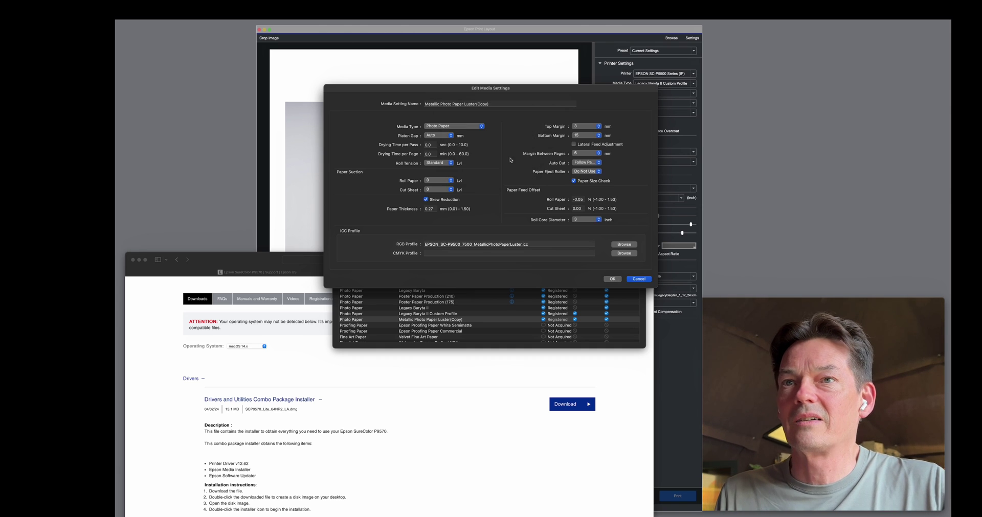
{"action": "left_click", "coordinate": [643, 279]}
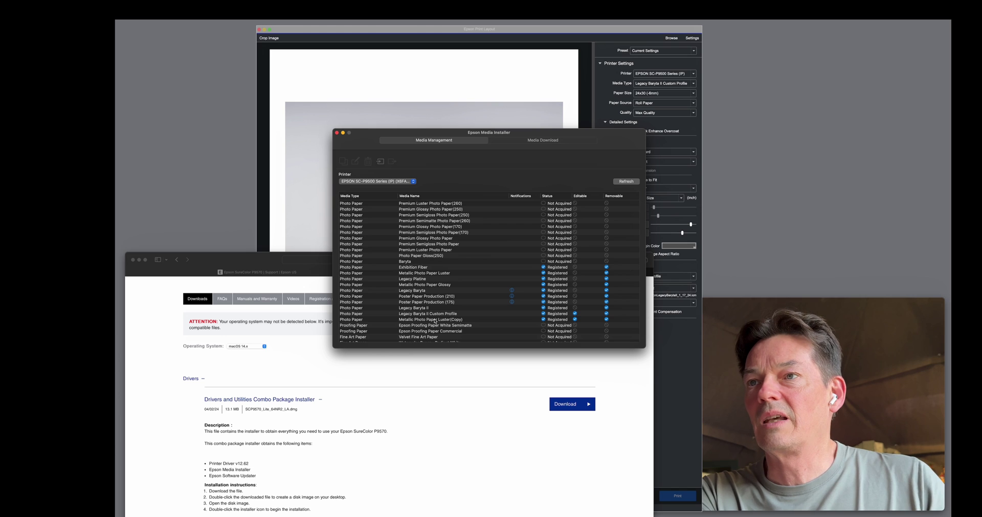
Delete the copied Metallic Photo Paper Luster media settings from the printer
{"action": "left_click", "coordinate": [435, 320]}
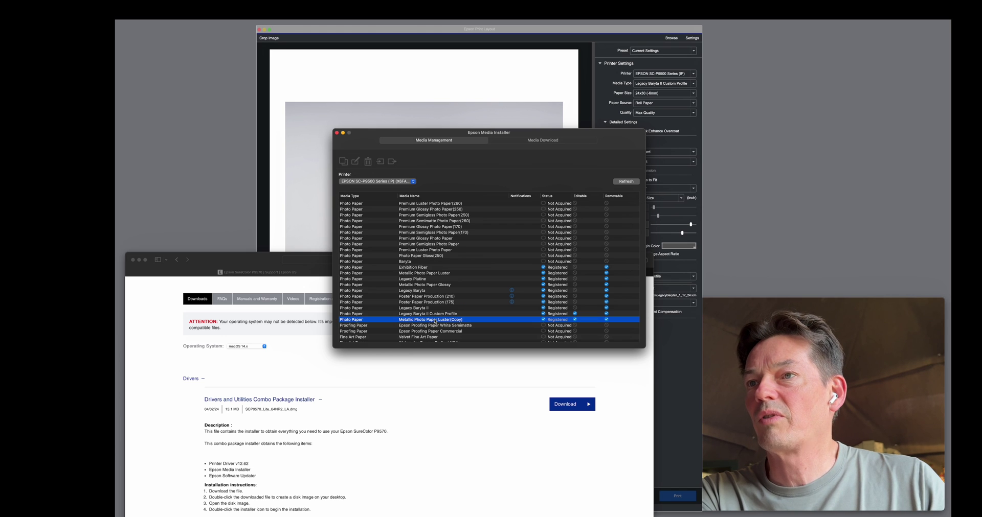
{"action": "left_click", "coordinate": [368, 162]}
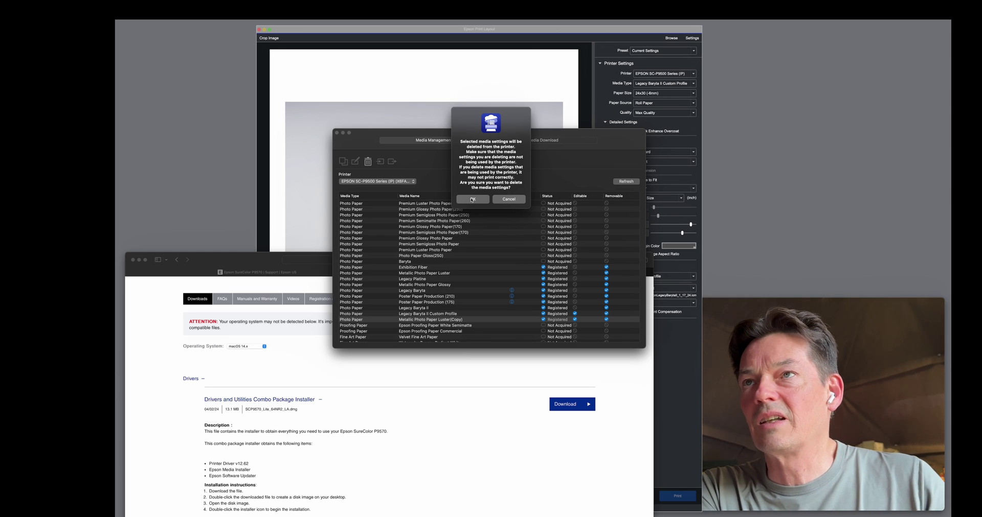
{"action": "left_click", "coordinate": [471, 199]}
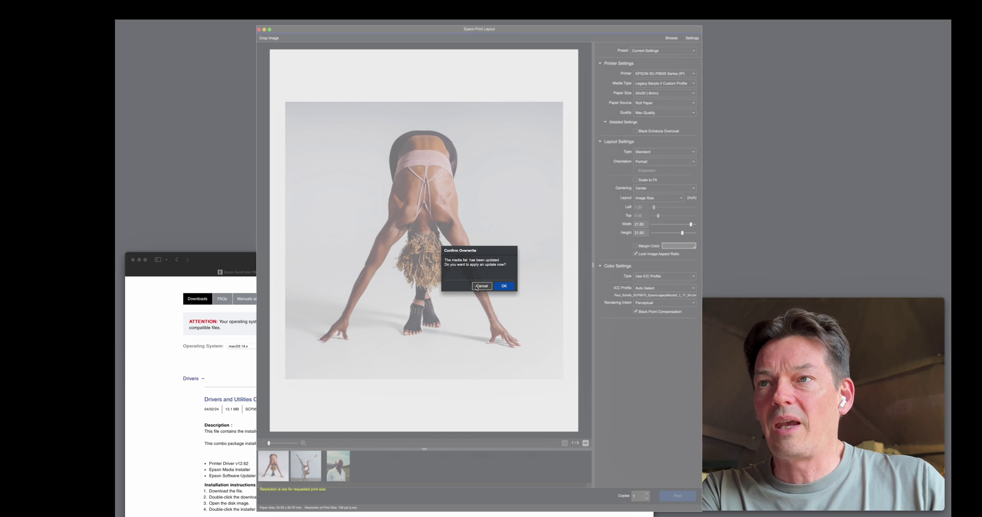
In Epson Print Layout, decline the media list update and choose Legacy Baryta II Custom Profile as the media type
{"action": "left_click", "coordinate": [481, 287]}
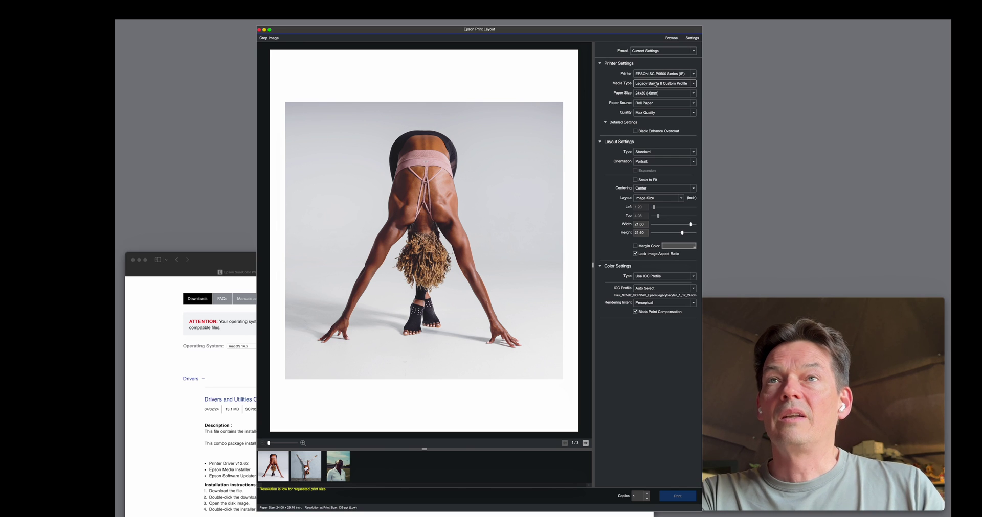
{"action": "left_click", "coordinate": [693, 84]}
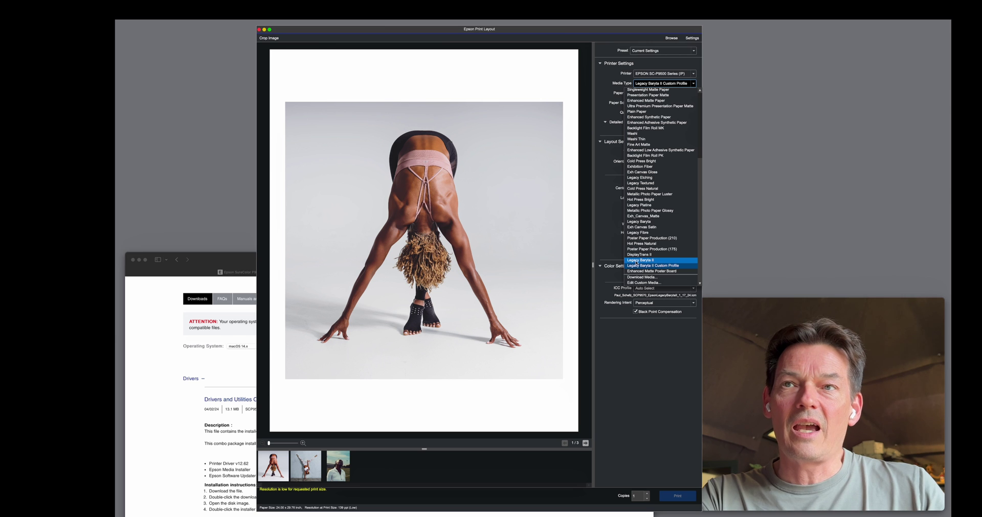
{"action": "left_click", "coordinate": [660, 266]}
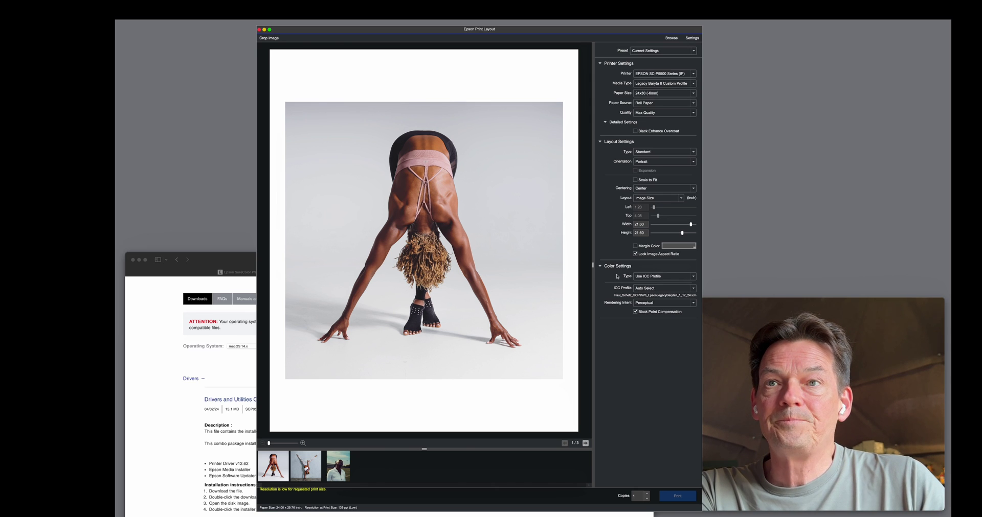
Try the Relative Colorimetric rendering intent and set it back to Perceptual
{"action": "left_click", "coordinate": [644, 305]}
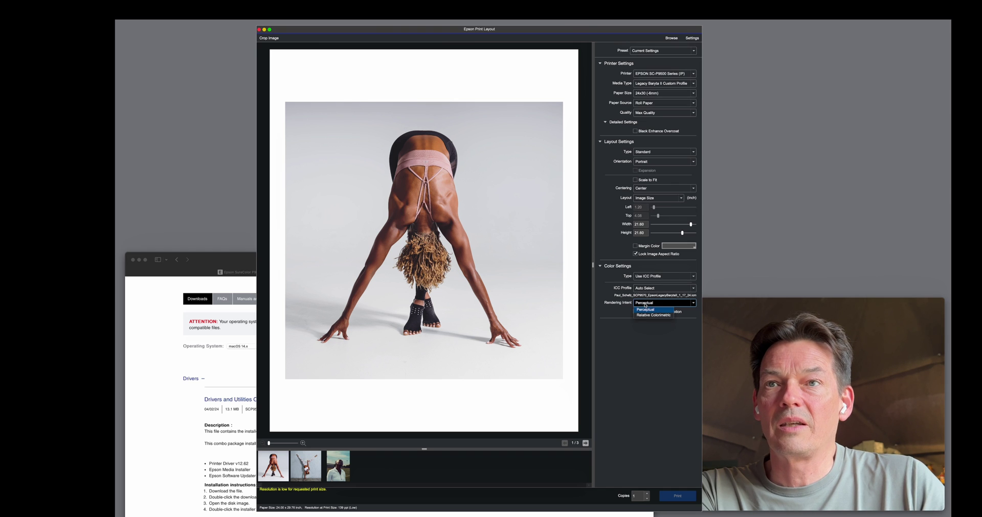
{"action": "left_click", "coordinate": [645, 316]}
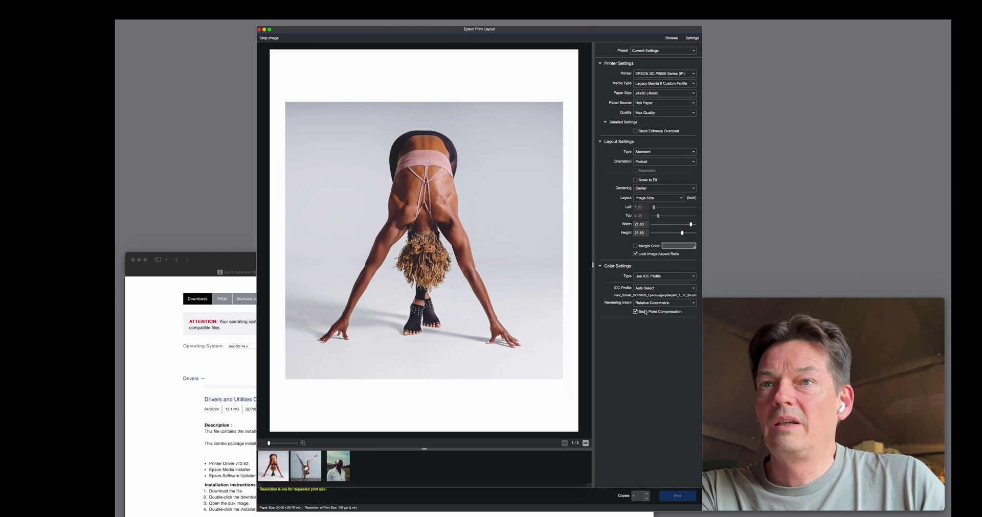
{"action": "left_click", "coordinate": [645, 304]}
{"action": "left_click", "coordinate": [644, 310]}
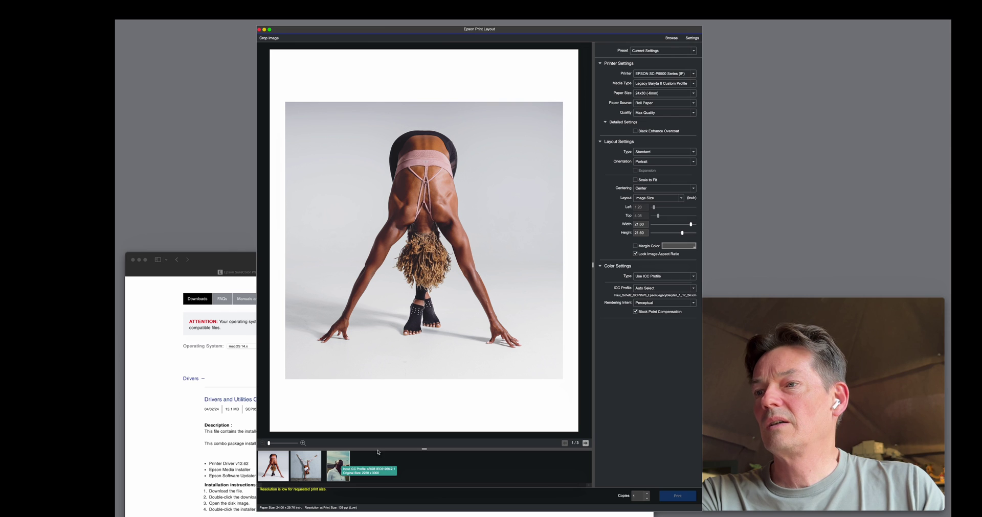
Page forward through the print previews to the third image and return to the second
{"action": "left_click", "coordinate": [585, 444]}
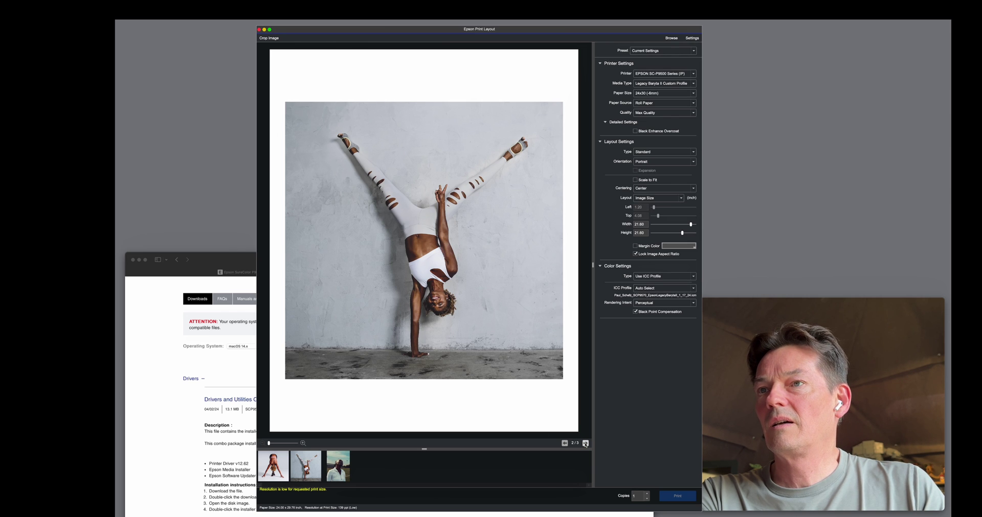
{"action": "left_click", "coordinate": [585, 443]}
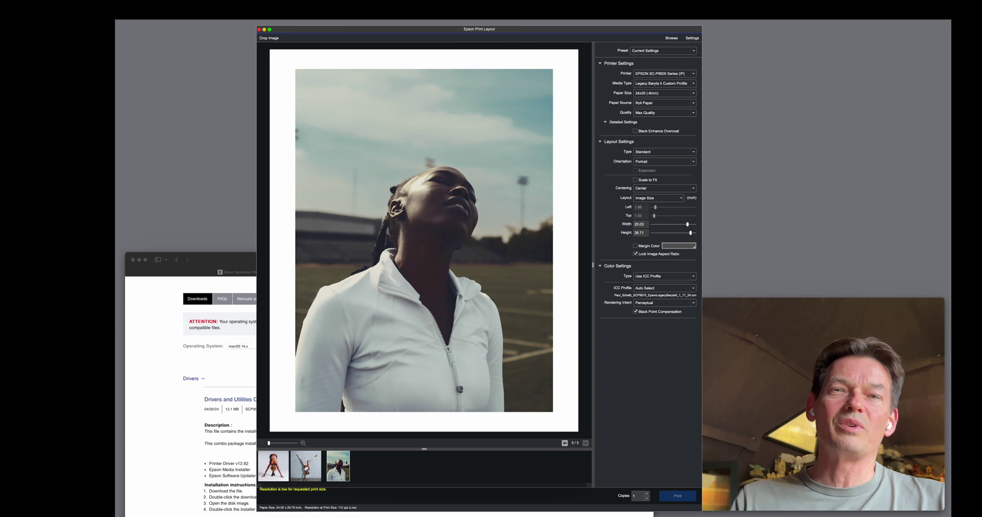
{"action": "mouse_move", "coordinate": [346, 462]}
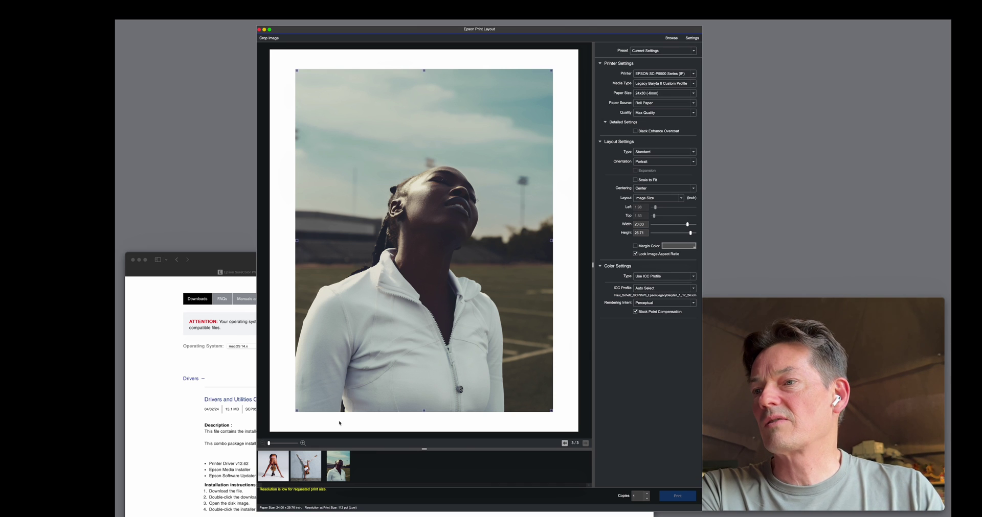
{"action": "left_click", "coordinate": [564, 443]}
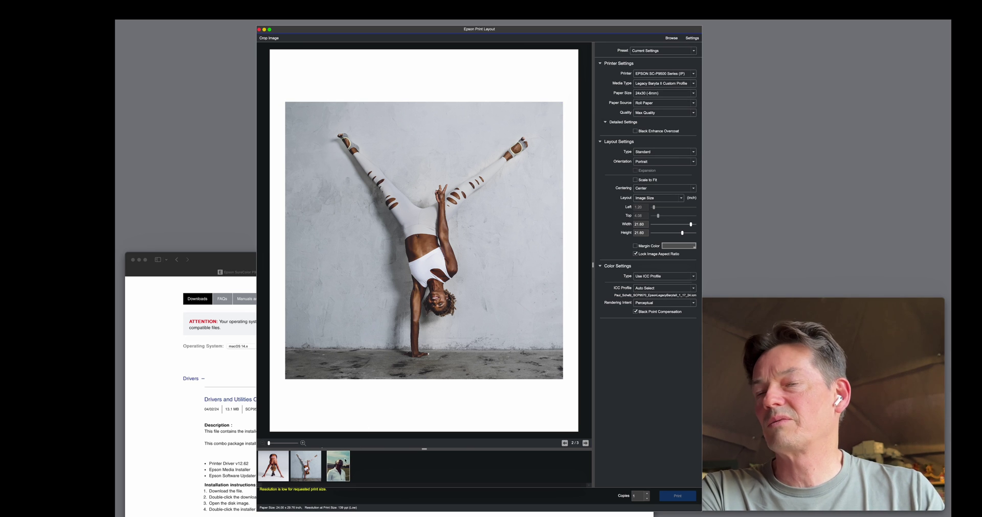
Display the print preview of the third image
{"action": "mouse_move", "coordinate": [547, 421]}
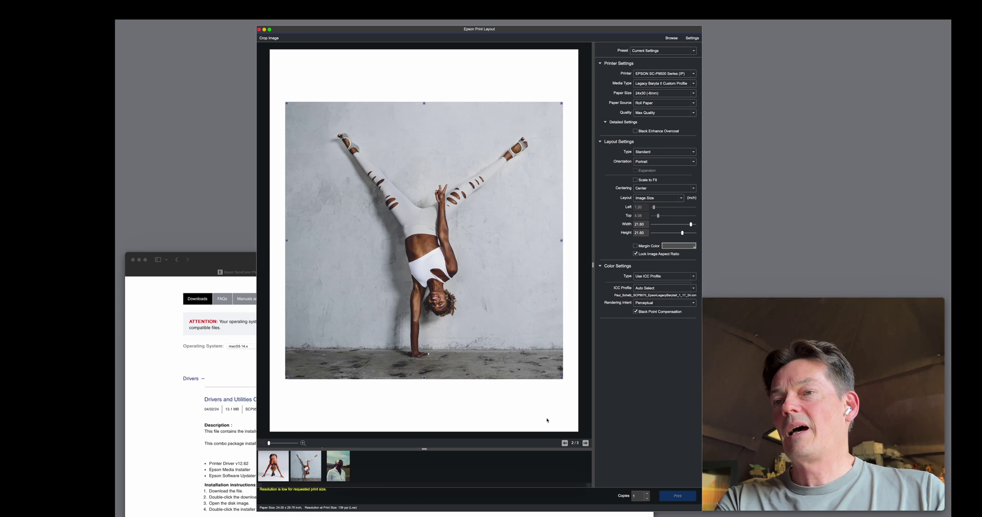
{"action": "left_click", "coordinate": [585, 443]}
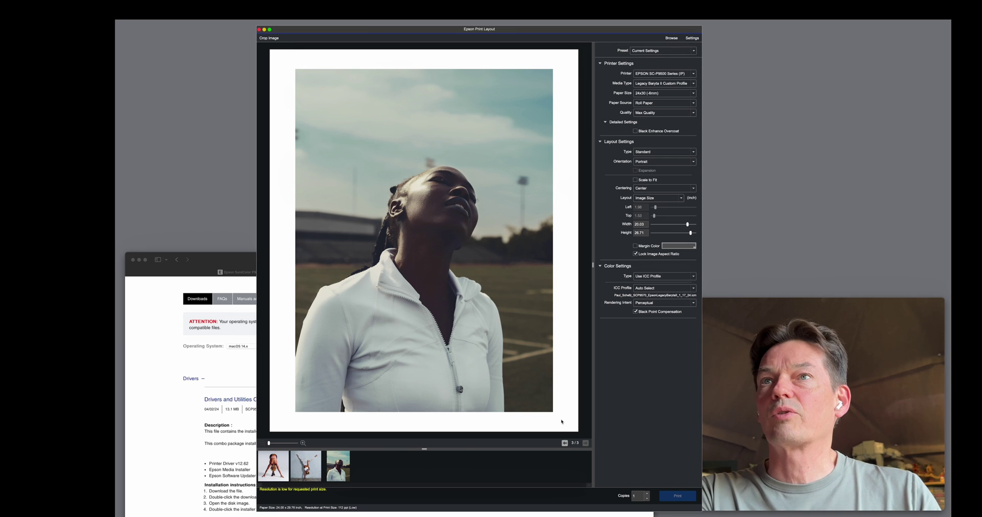
Try Printer Manages Color as the color type and check its modes, return to Use ICC Profile and view the available ICC profiles
{"action": "left_click", "coordinate": [658, 277]}
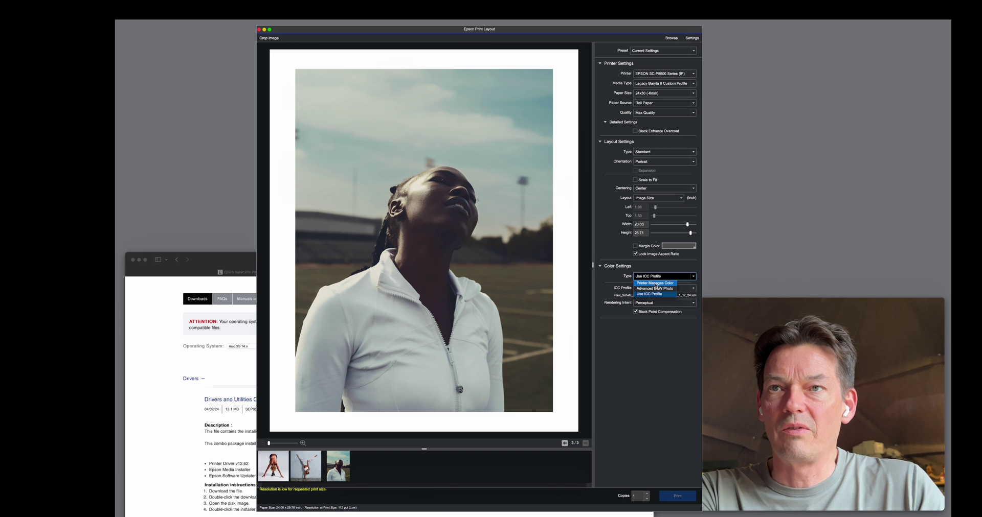
{"action": "left_click", "coordinate": [655, 284]}
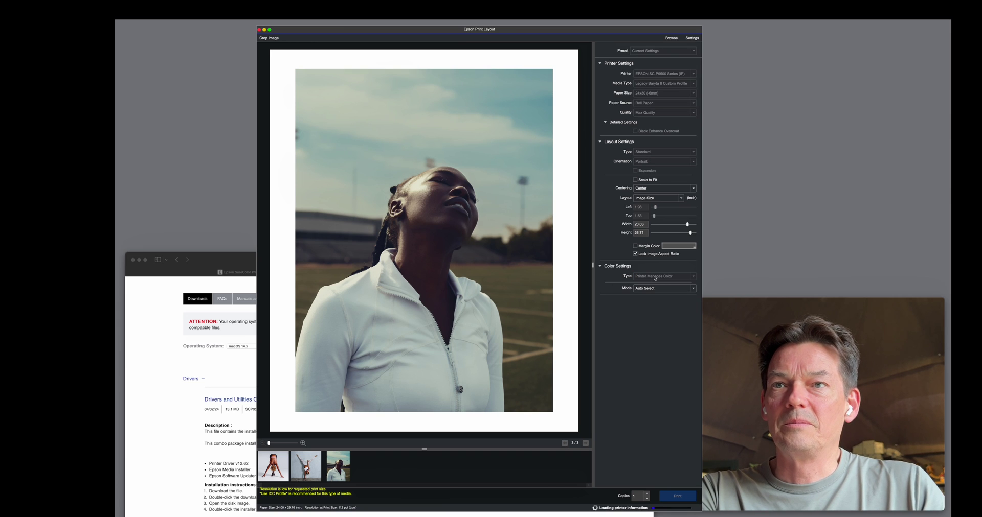
{"action": "left_click", "coordinate": [652, 288]}
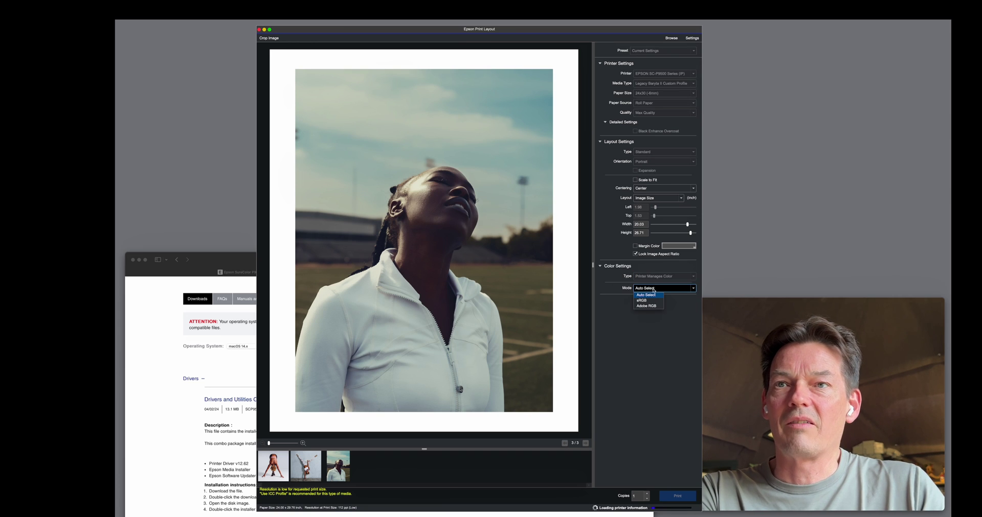
{"action": "left_click", "coordinate": [650, 281]}
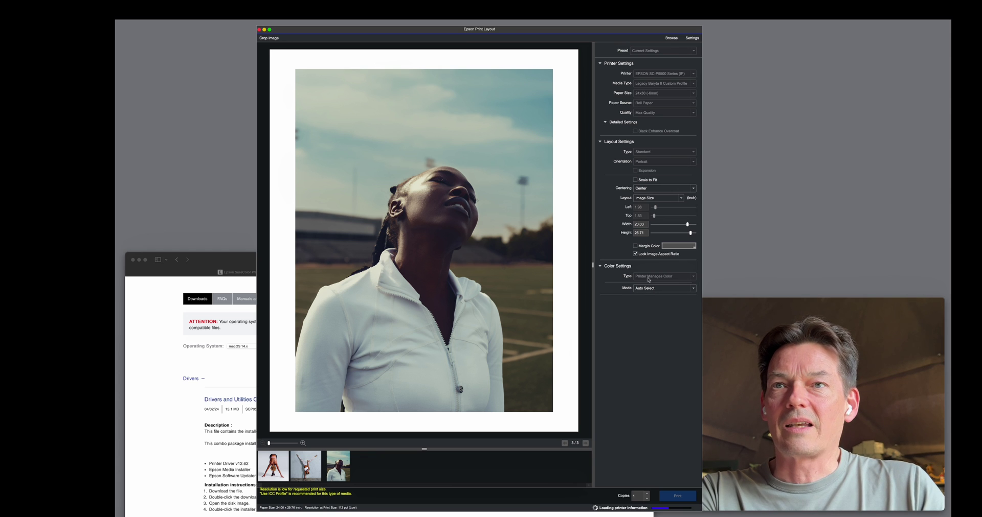
{"action": "left_click", "coordinate": [689, 287]}
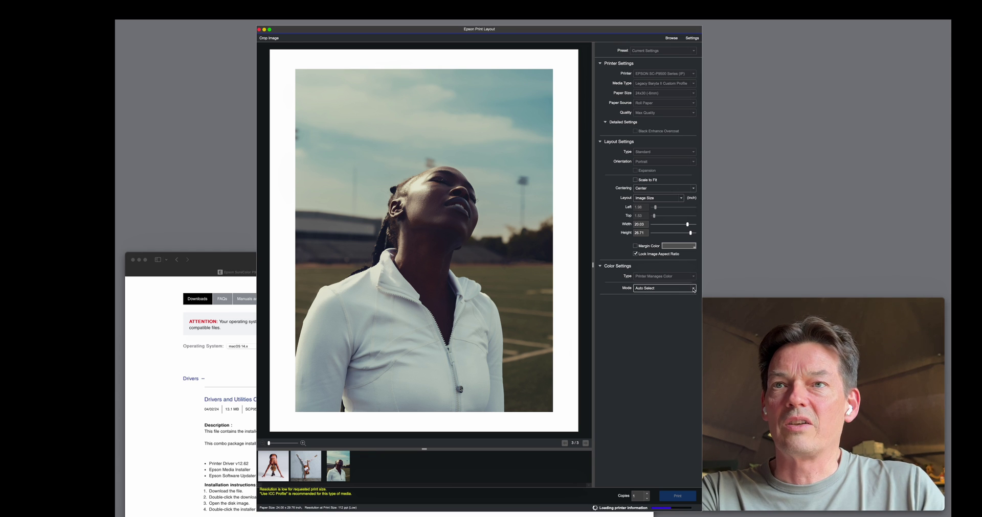
{"action": "left_click", "coordinate": [657, 304]}
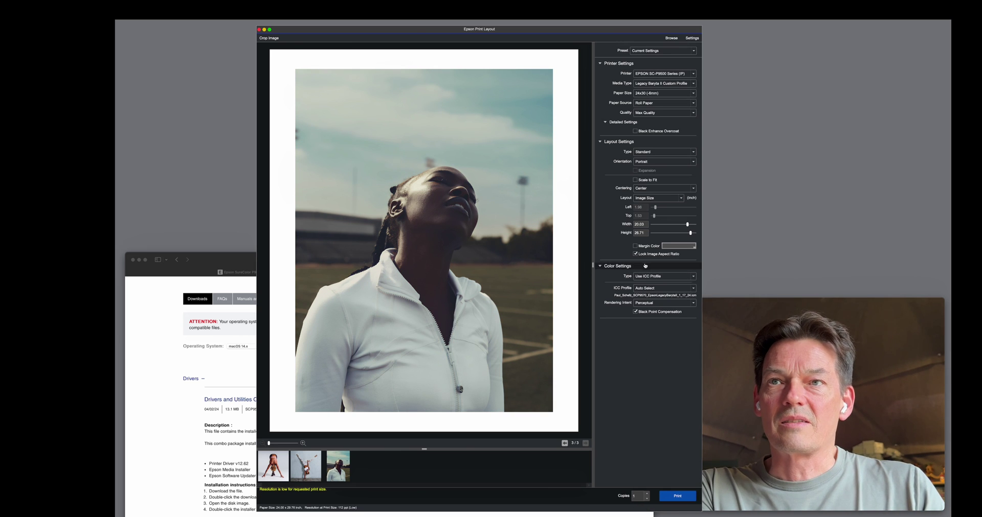
{"action": "left_click", "coordinate": [645, 289]}
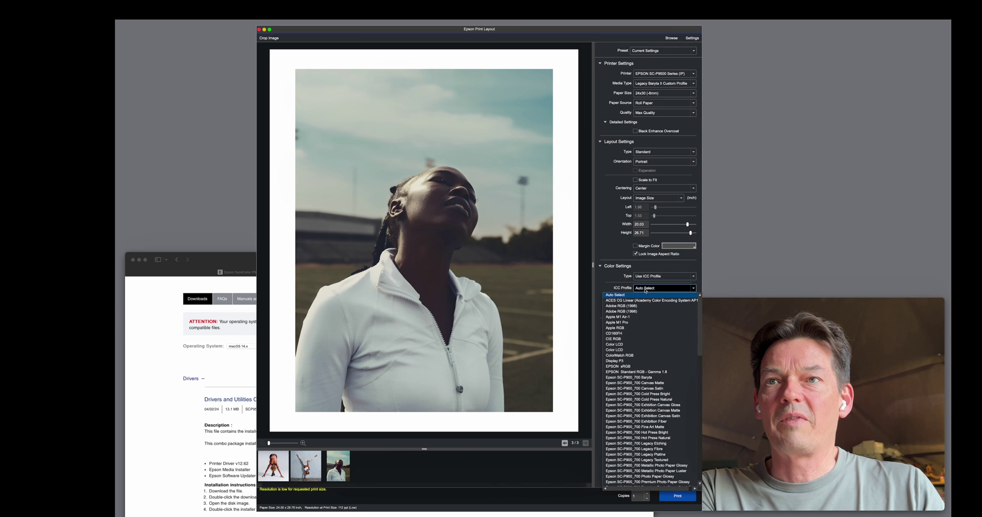
{"action": "left_click", "coordinate": [645, 290]}
Try Advanced B&W Photo as the color type for the third image and set it back to Use ICC Profile
{"action": "left_click", "coordinate": [646, 276]}
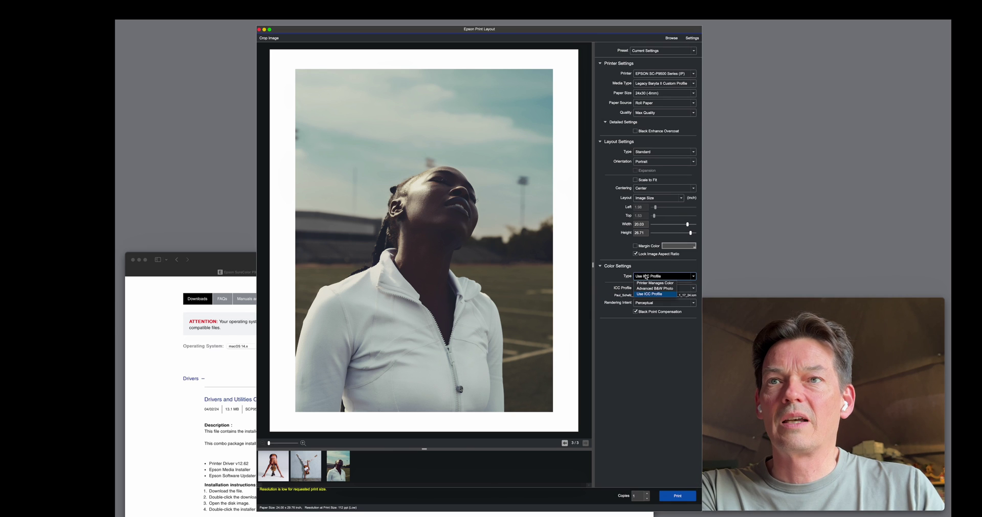
{"action": "left_click", "coordinate": [644, 290]}
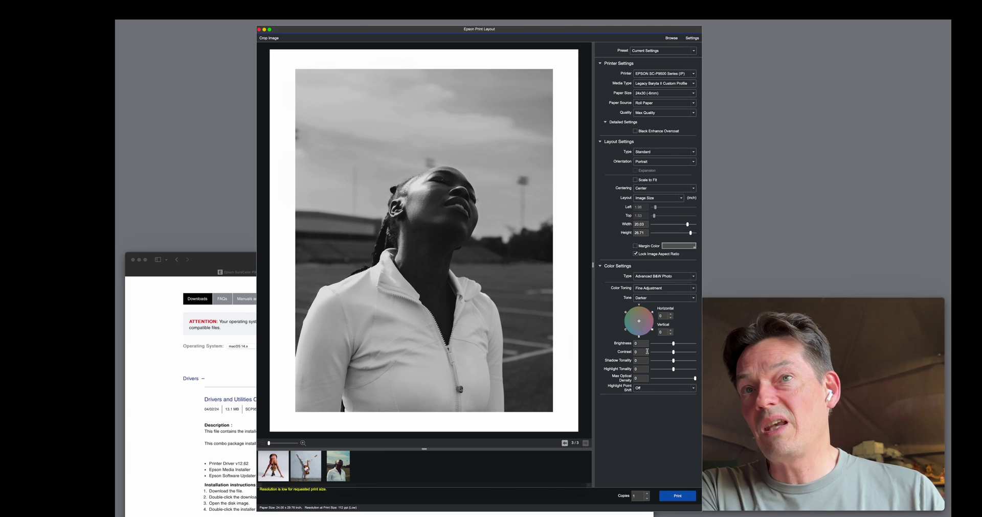
{"action": "left_click", "coordinate": [671, 276]}
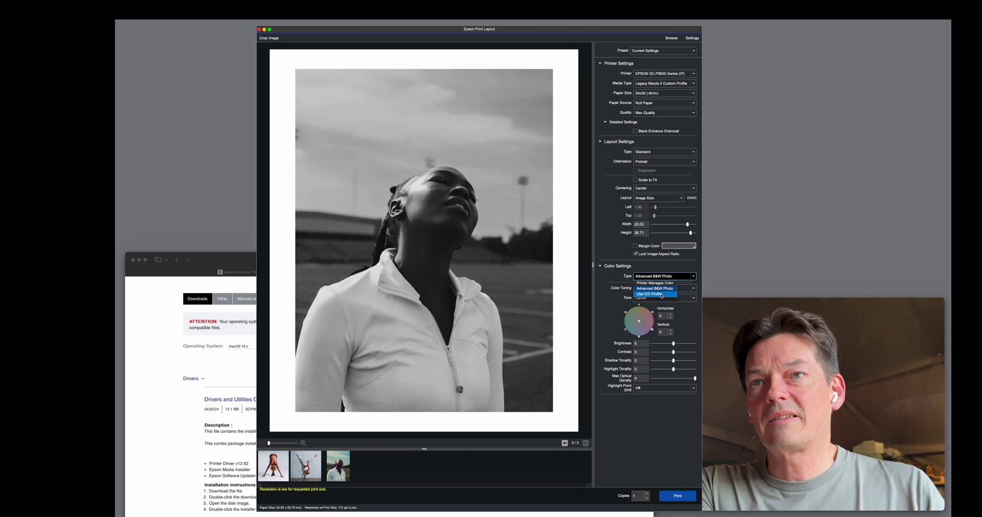
{"action": "left_click", "coordinate": [661, 294]}
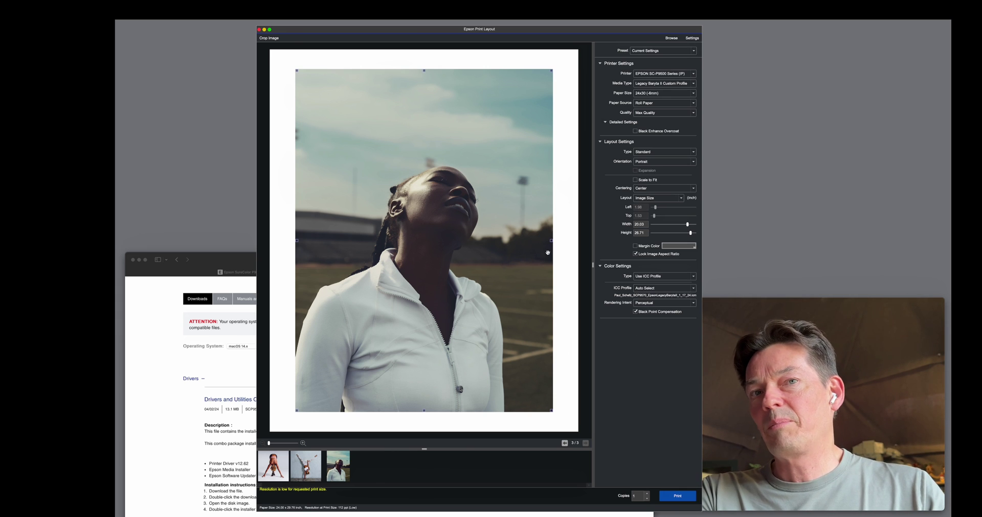
{"action": "left_click", "coordinate": [529, 173]}
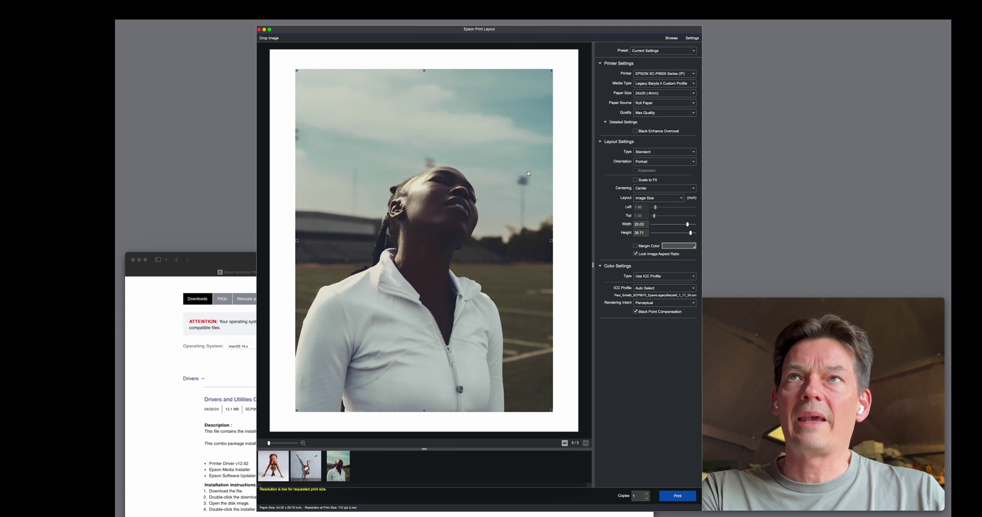